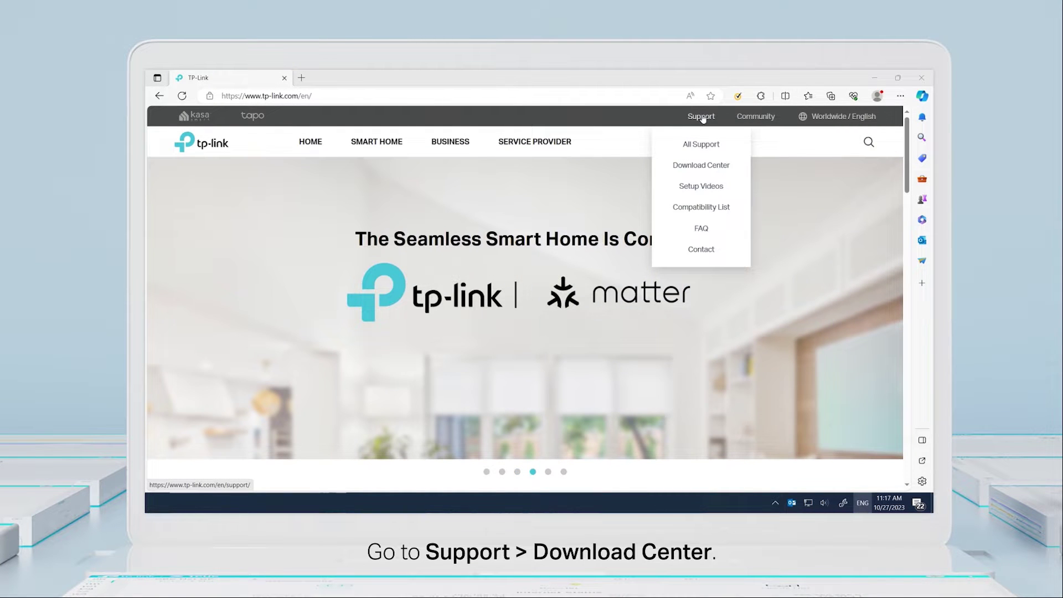
# Find Omada Software Controller in the TP-Link Download Center and download the v5.12.7 Windows package.
pyautogui.click(700, 165)
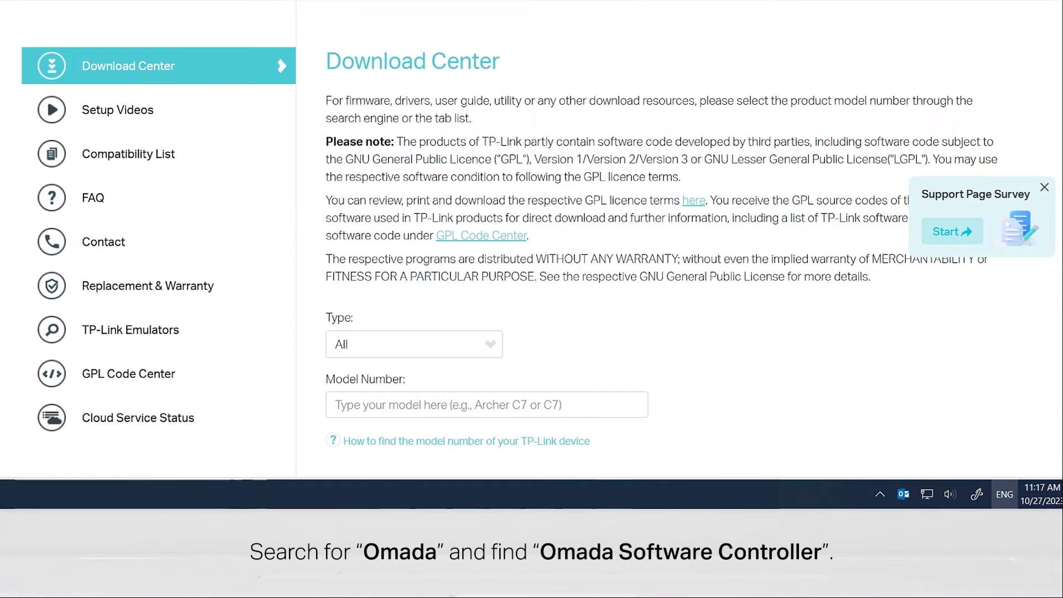
pyautogui.write('Omada')
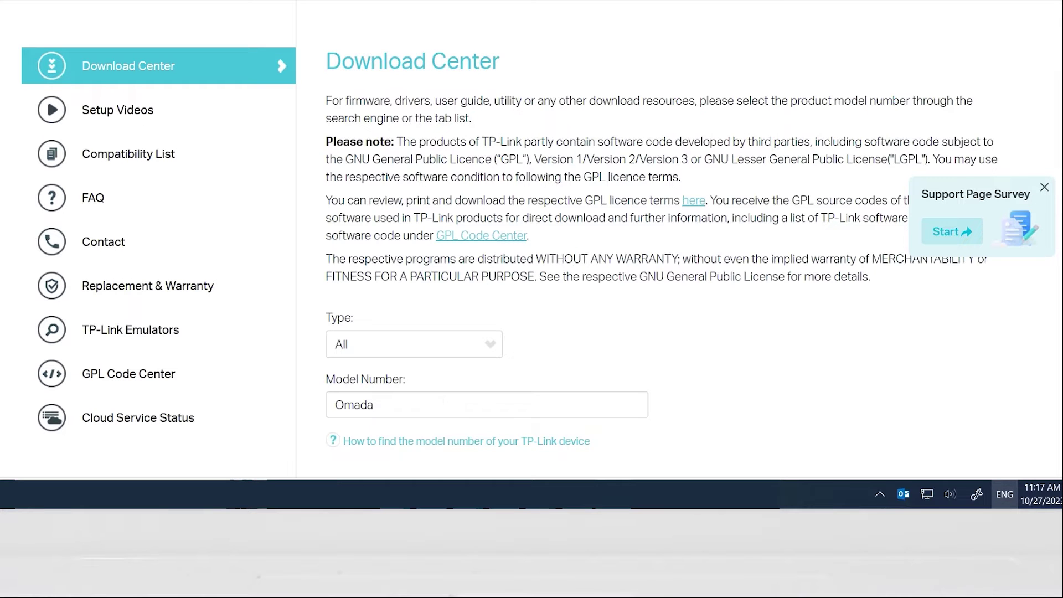
pyautogui.scroll(-5, 477, 323)
pyautogui.scroll(-3, 406, 266)
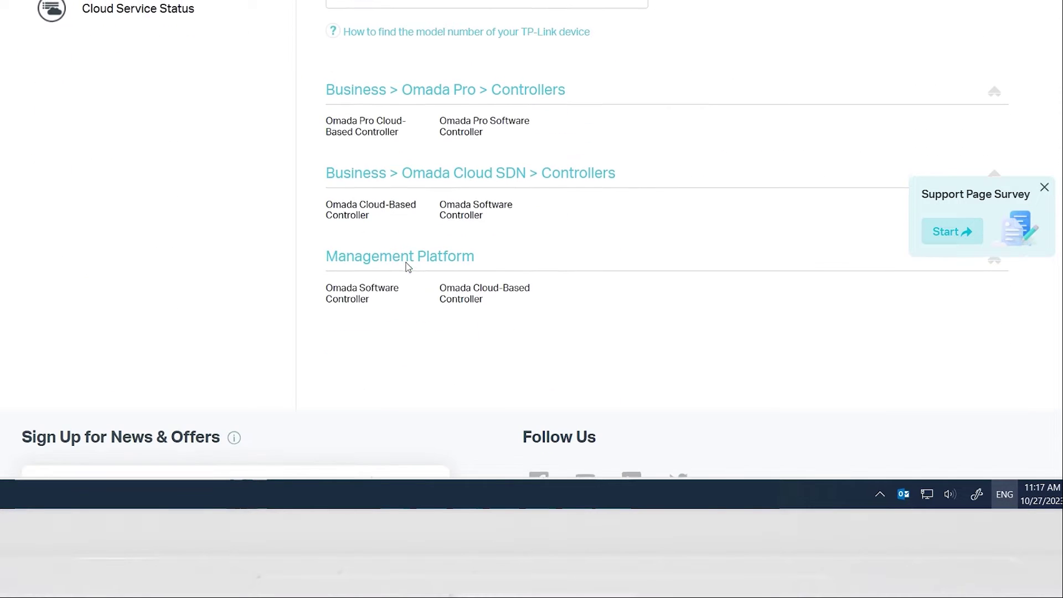
pyautogui.click(360, 300)
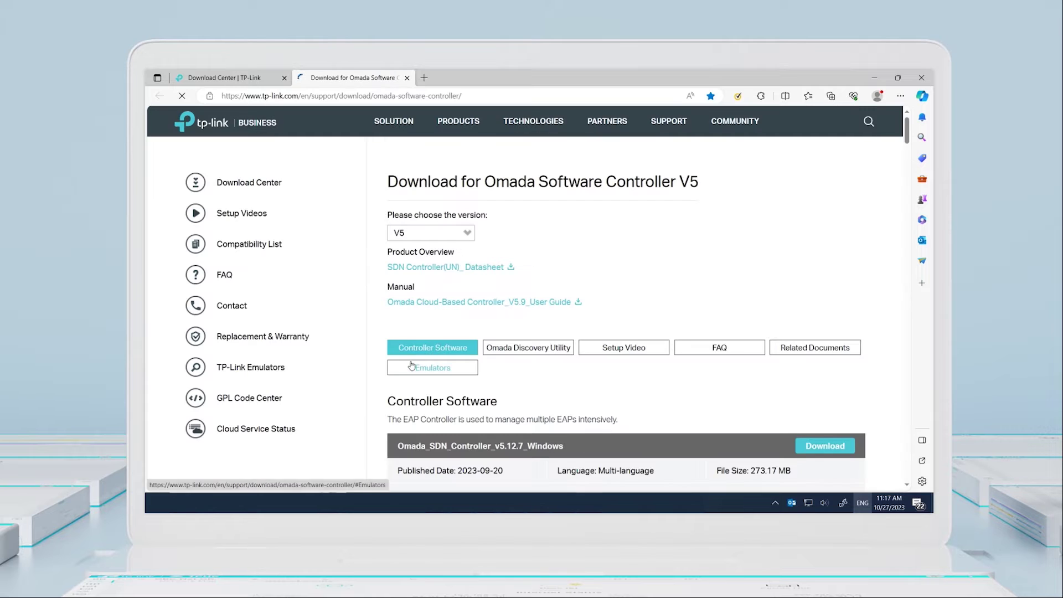
pyautogui.scroll(-1, 825, 394)
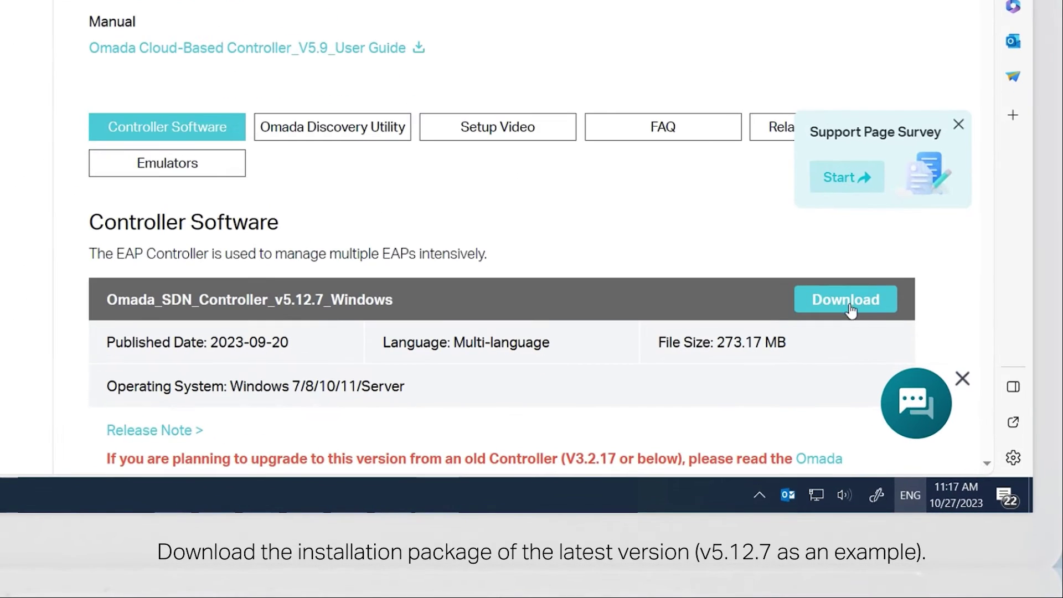
pyautogui.click(849, 302)
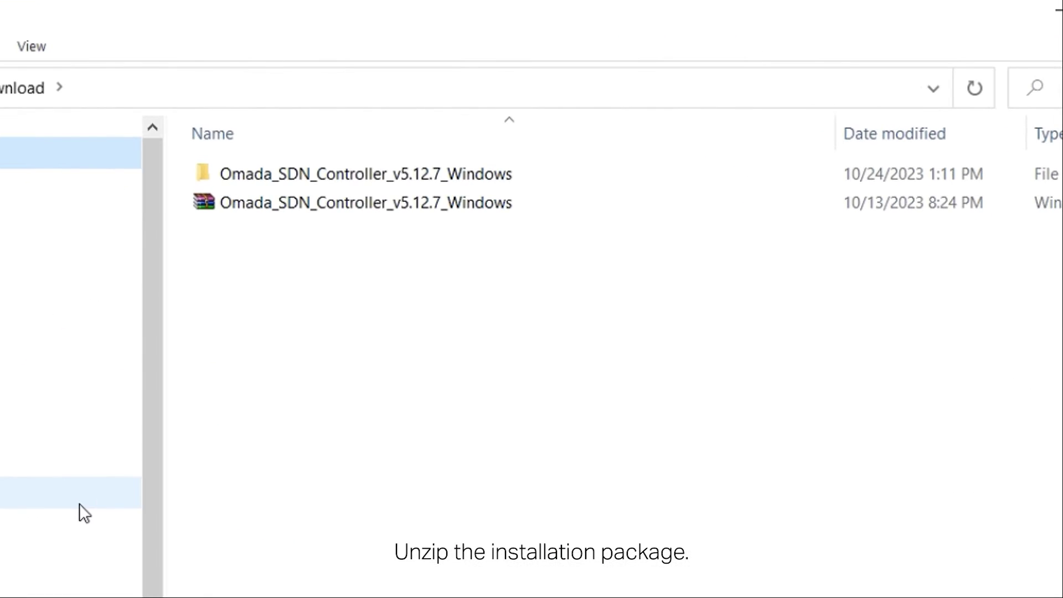
# Launch the Omada Controller installer from the extracted Omada_SDN_Controller_v5.12.7_Windows folder.
pyautogui.doubleClick(343, 164)
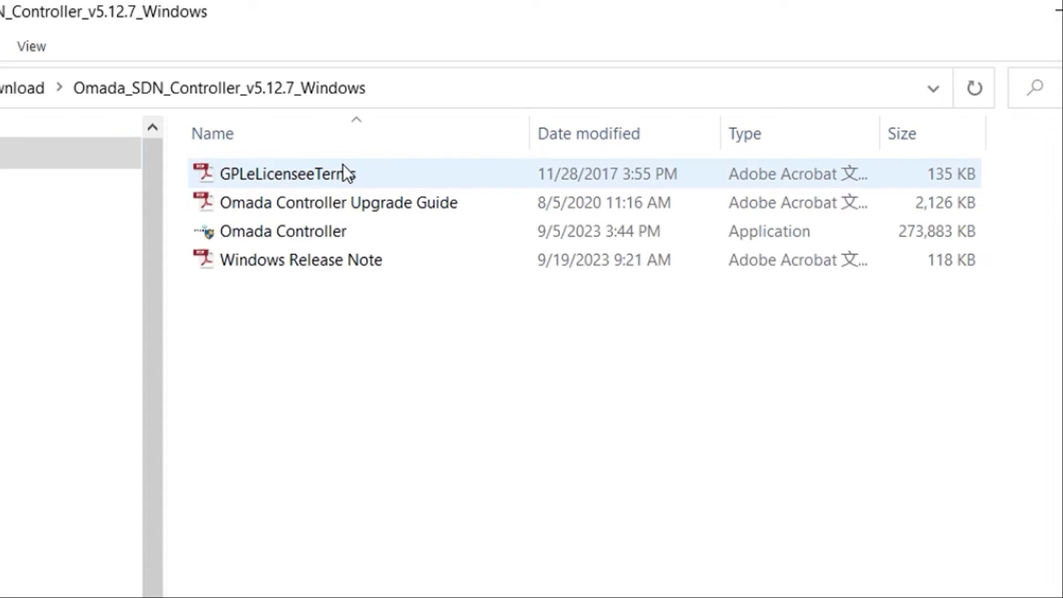
pyautogui.click(332, 232)
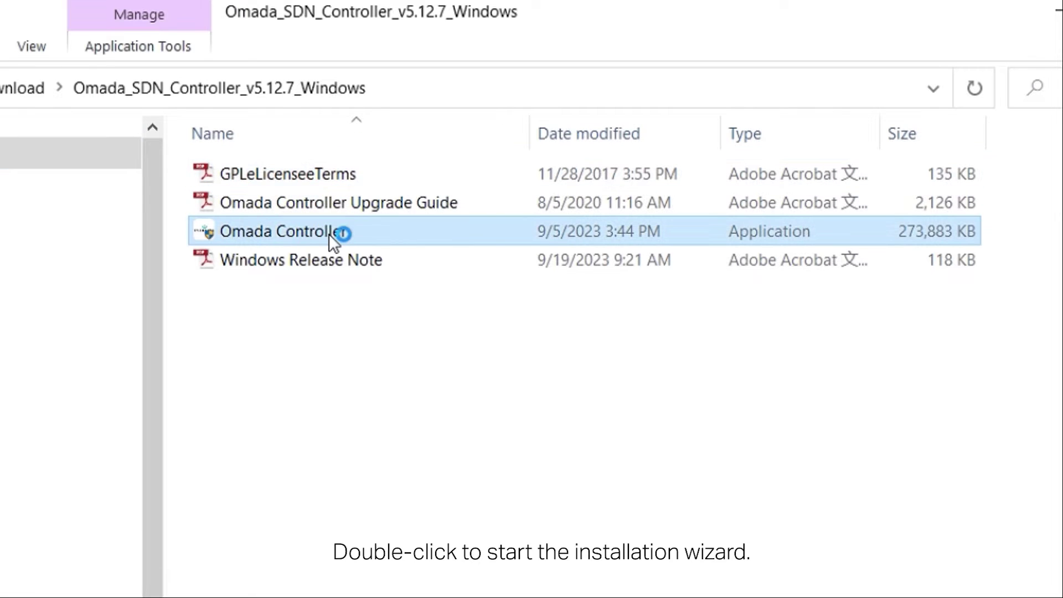
pyautogui.doubleClick(329, 233)
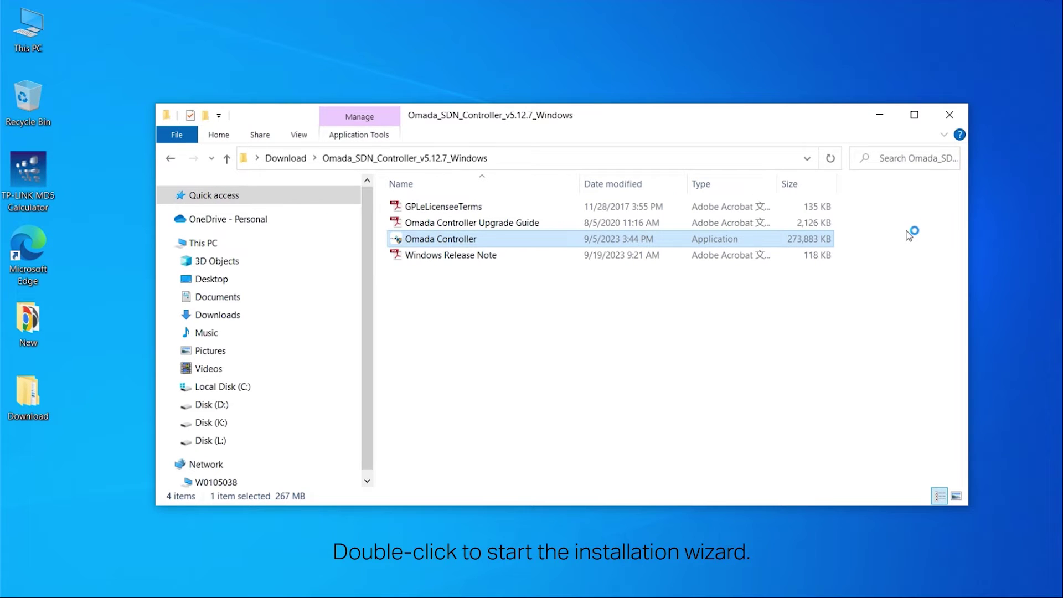
pyautogui.click(880, 115)
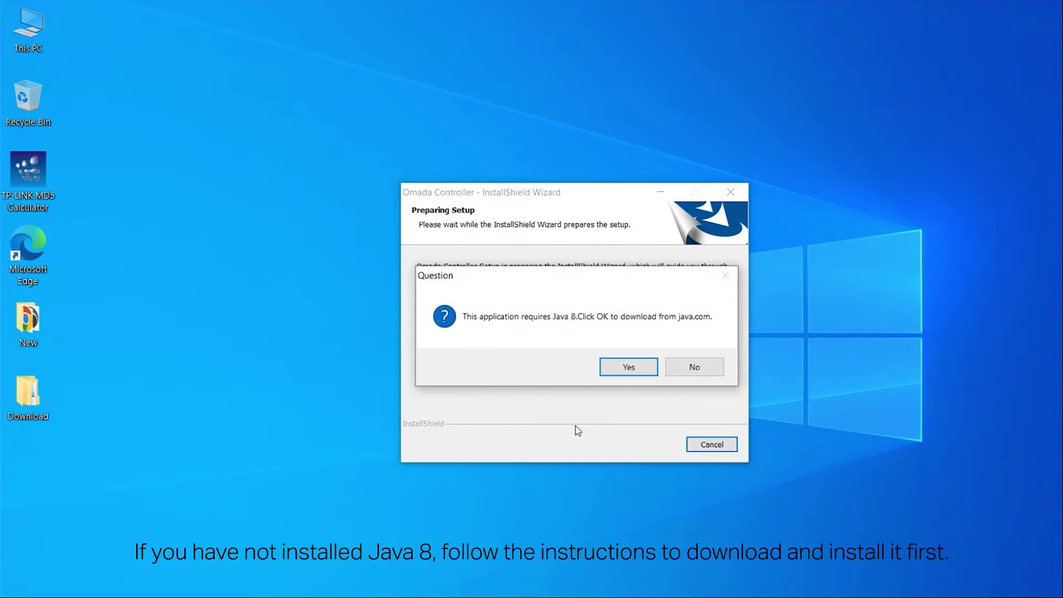
# Agree to get Java 8 and download the Java installer from java.com.
pyautogui.click(631, 367)
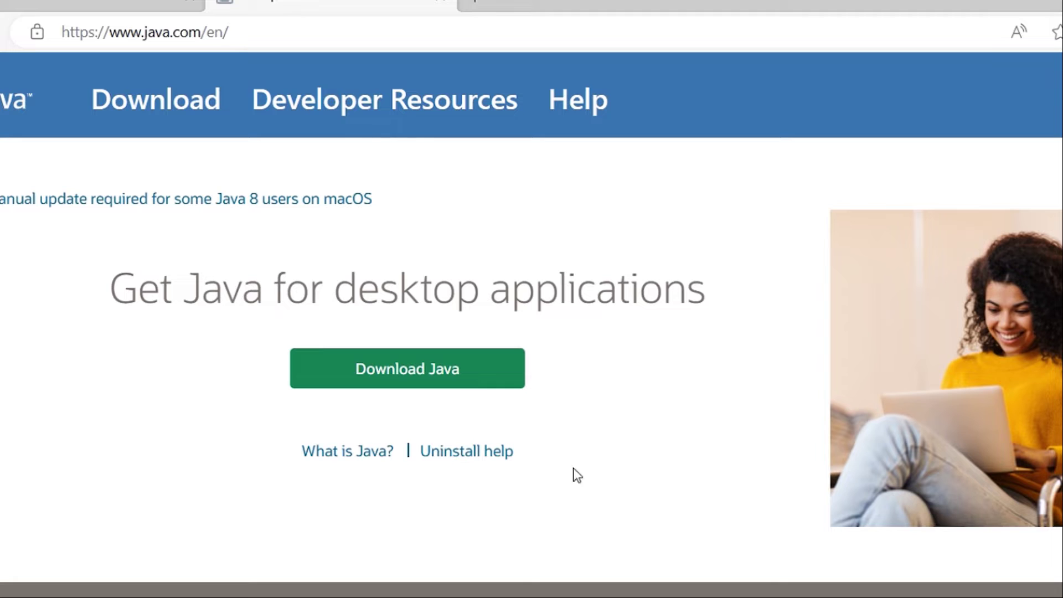
pyautogui.click(465, 380)
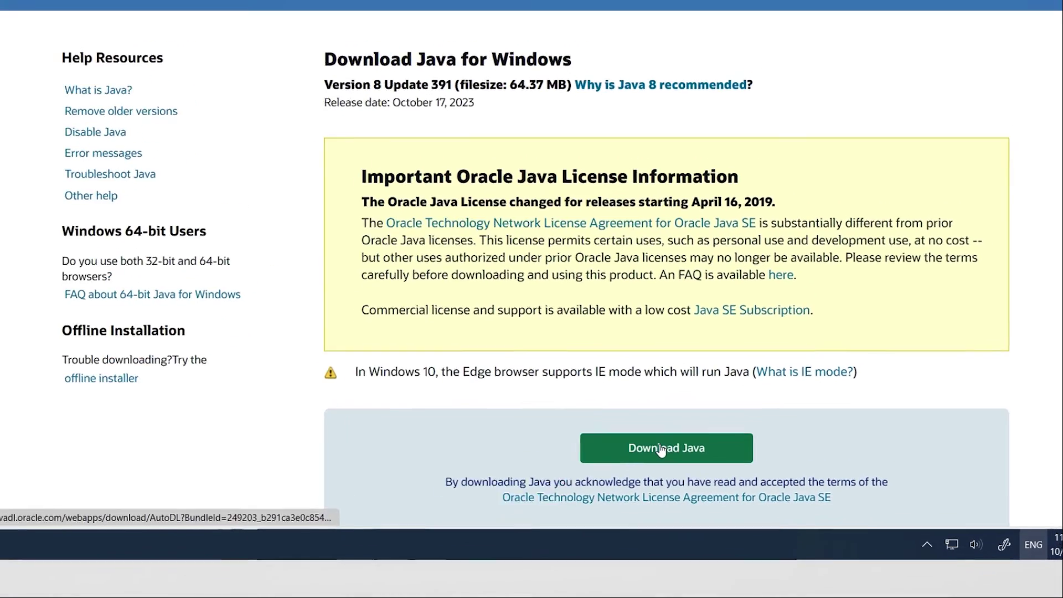
pyautogui.click(661, 451)
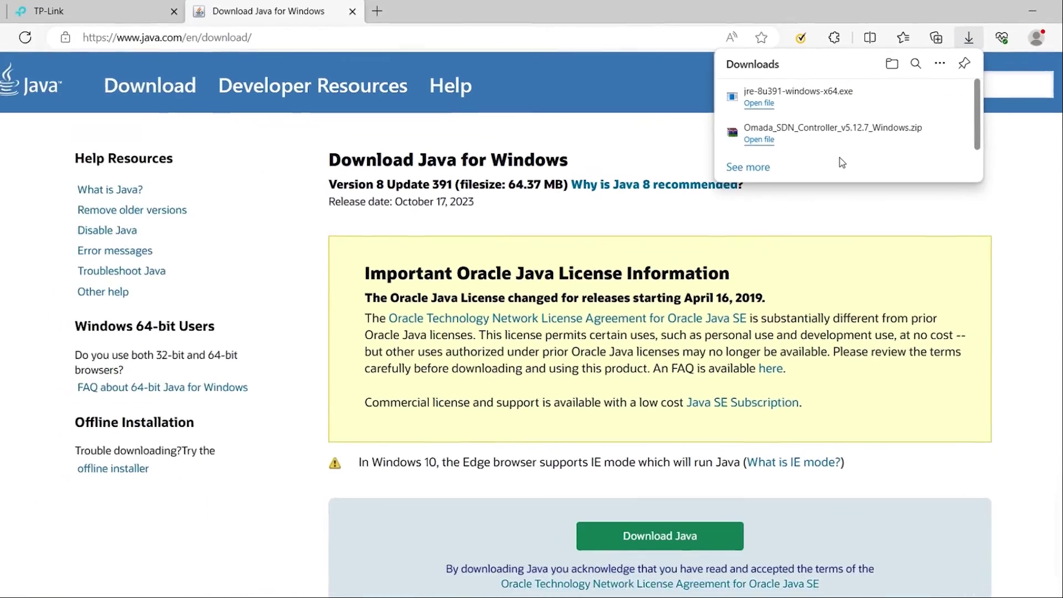
# Run the downloaded jre installer and install Java 8 Update 391.
pyautogui.click(769, 101)
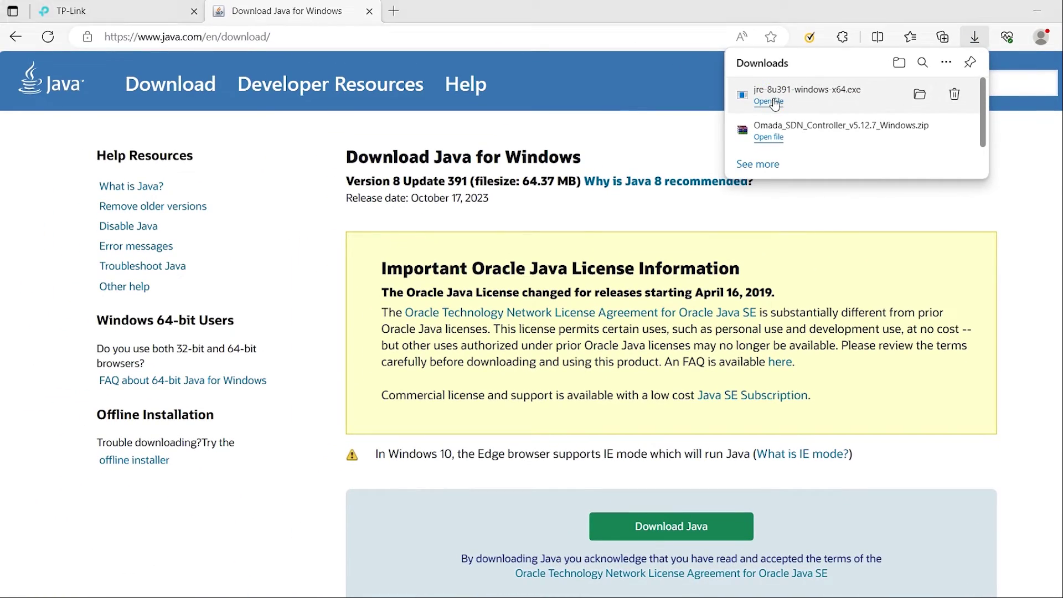
pyautogui.click(1037, 10)
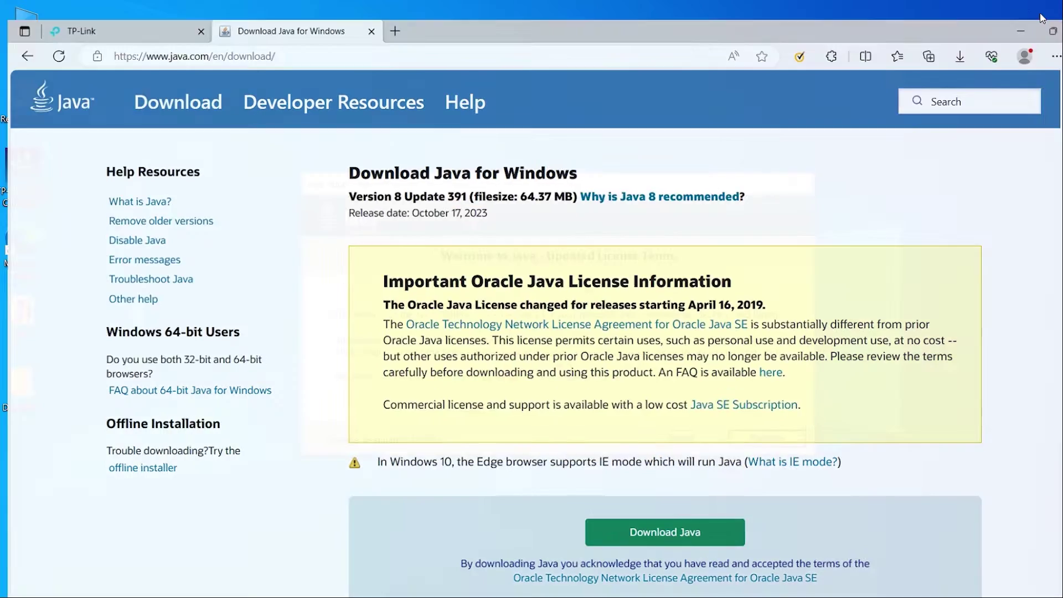
pyautogui.click(693, 440)
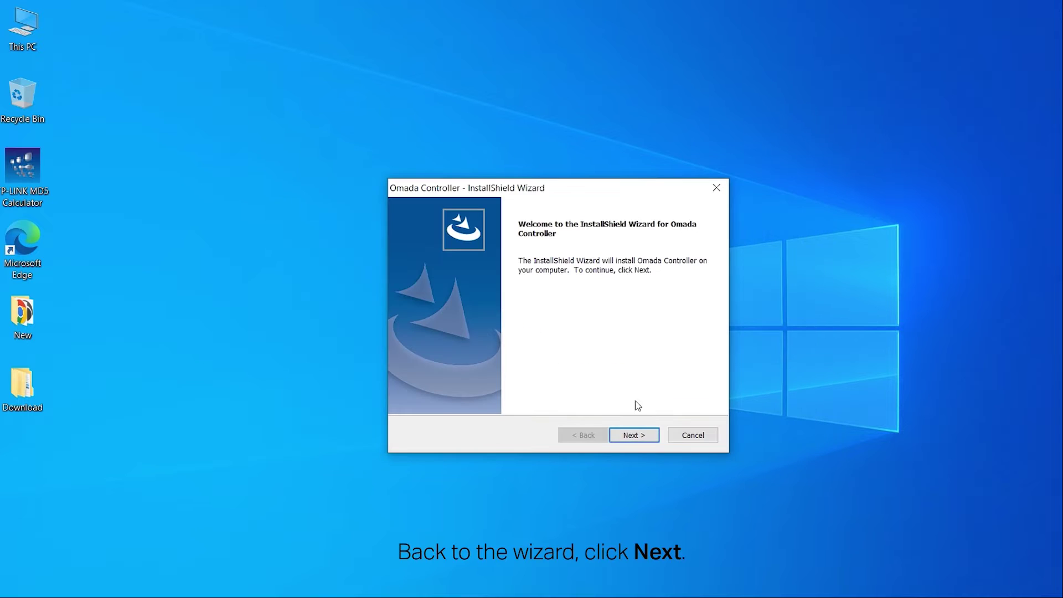
# Install Omada Controller in the default folder and finish with Start Omada Controller checked.
pyautogui.click(635, 436)
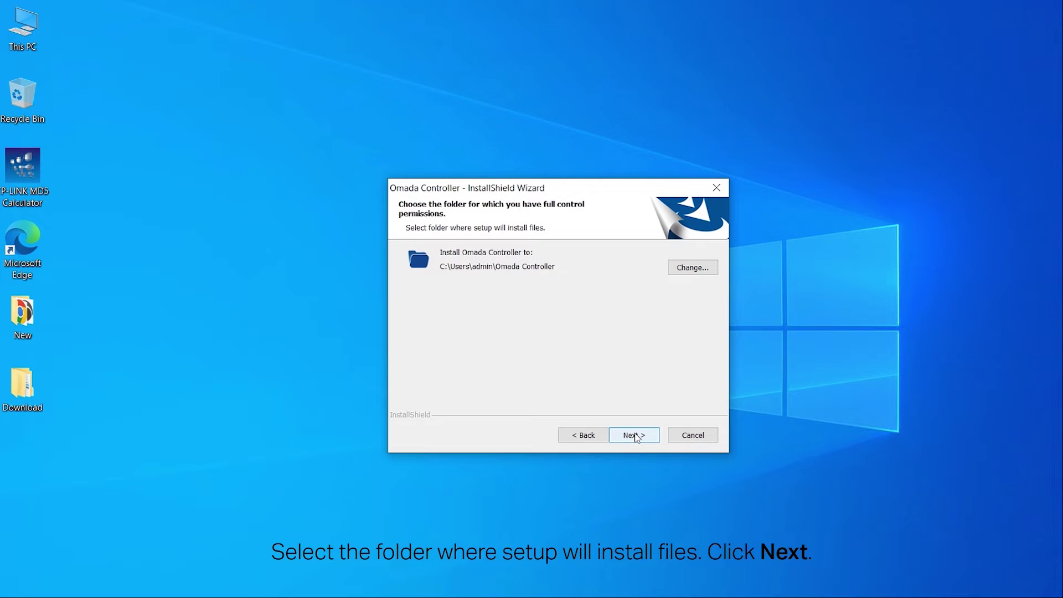
pyautogui.click(636, 436)
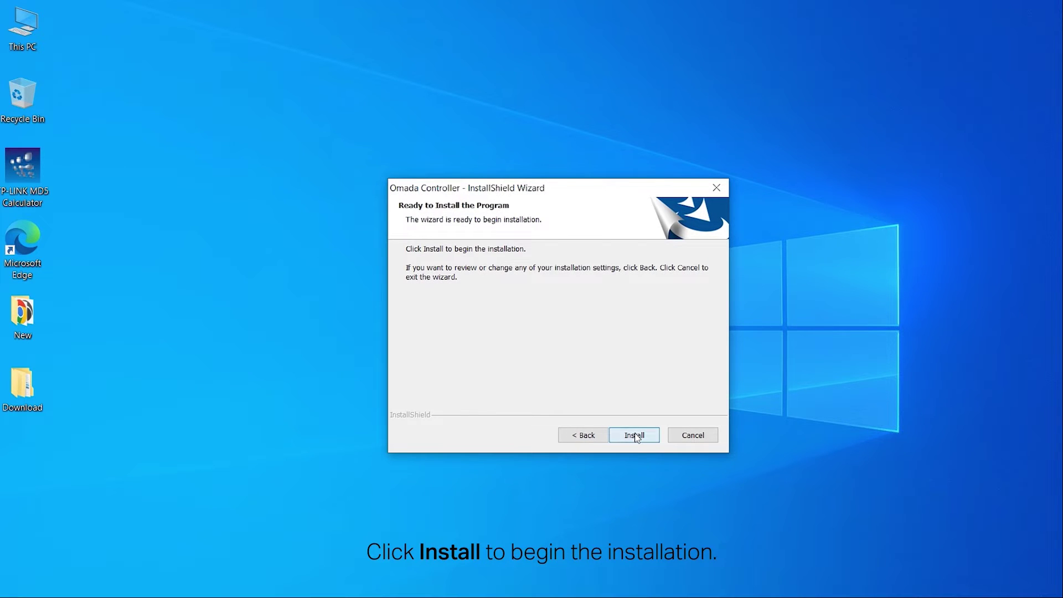
pyautogui.click(636, 436)
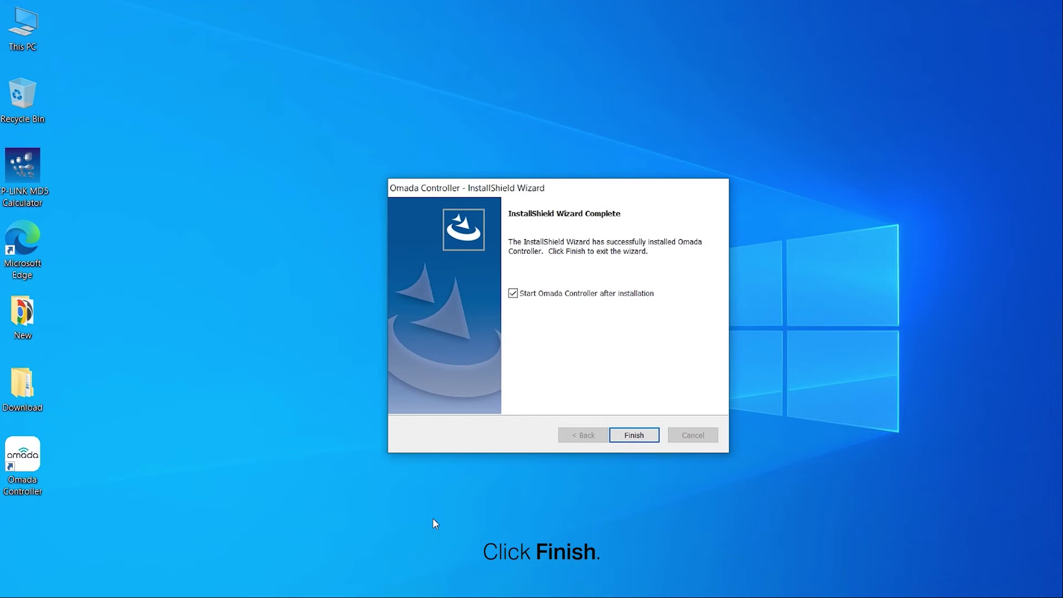
pyautogui.click(634, 435)
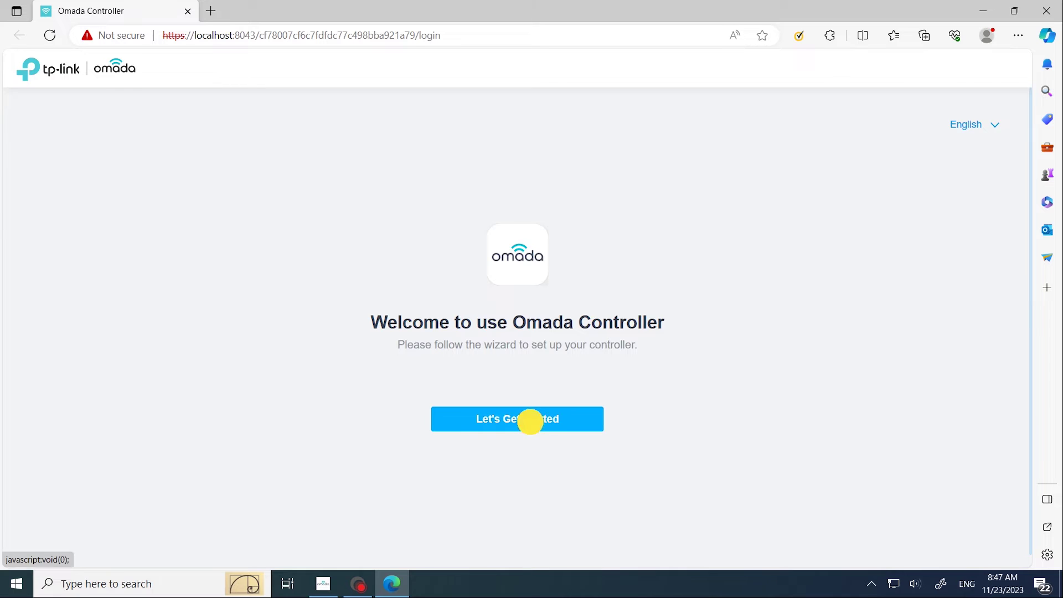
pyautogui.click(292, 242)
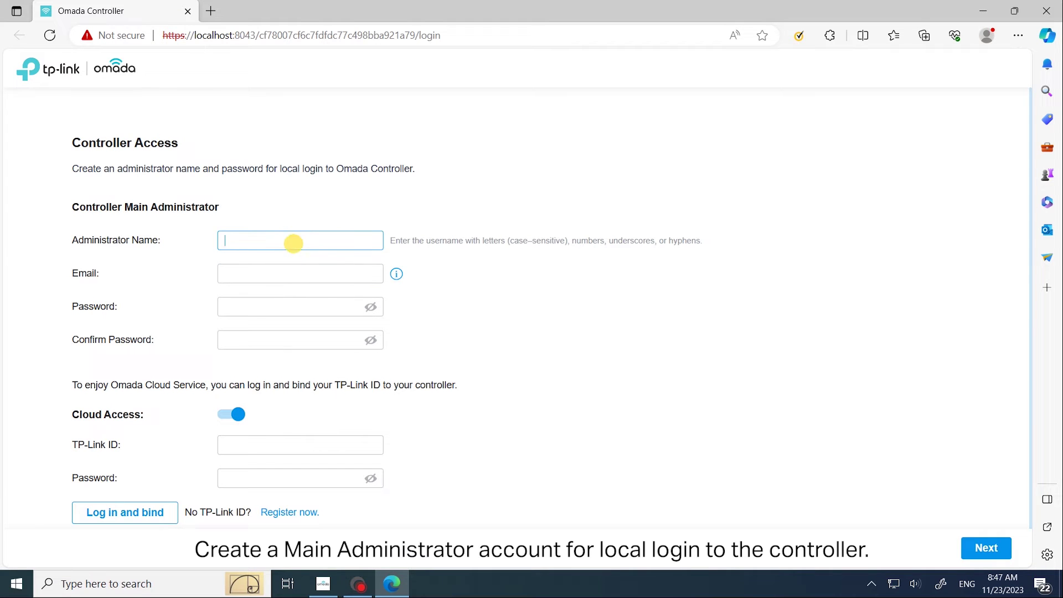
pyautogui.write('admin')
pyautogui.press('Tab')
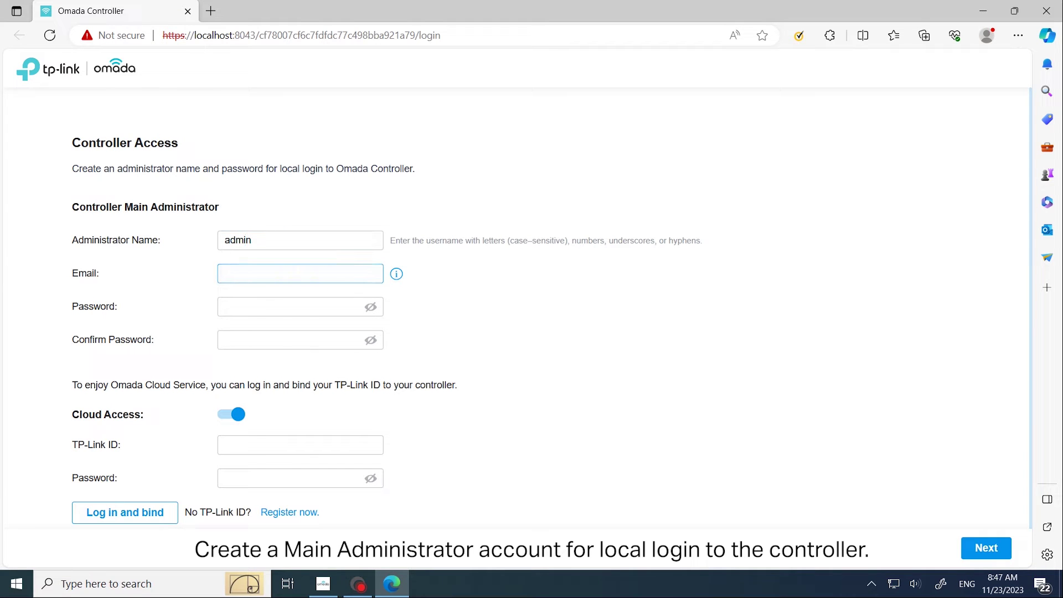
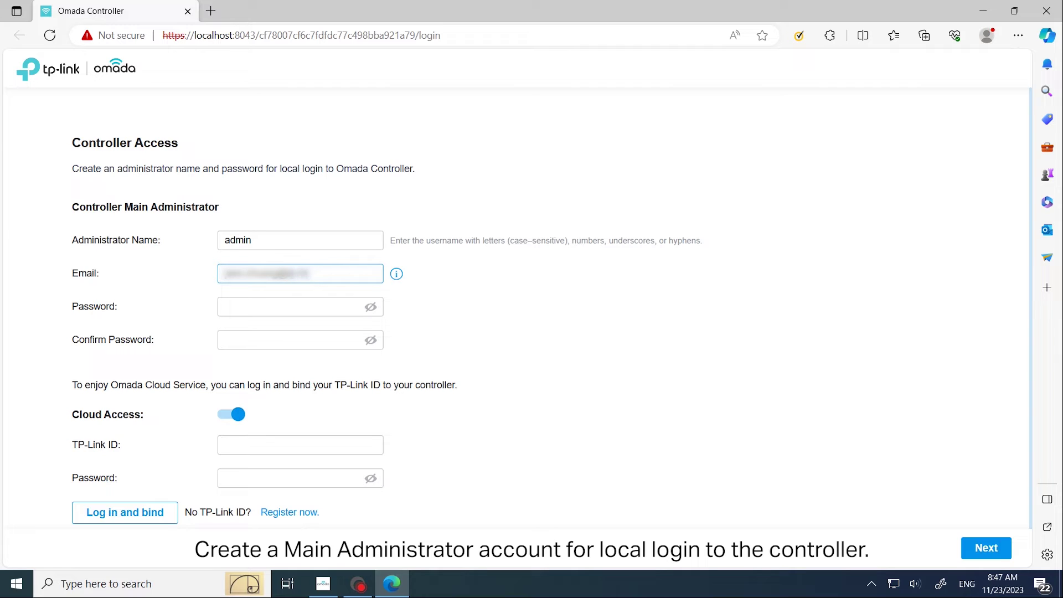
pyautogui.press('Tab')
pyautogui.write('********')
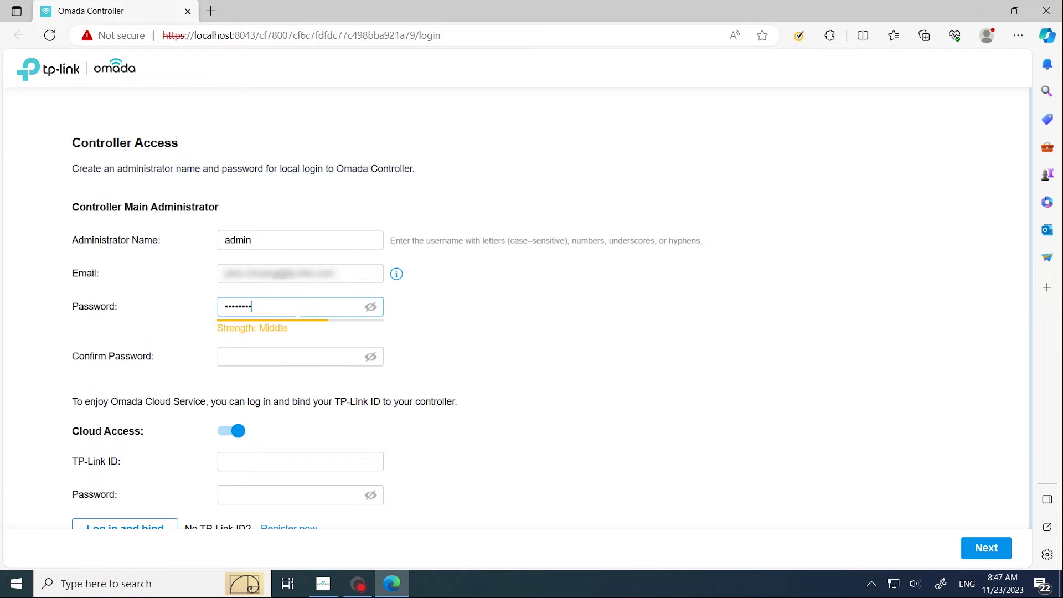
pyautogui.press('Tab')
pyautogui.write('***')
pyautogui.scroll(-3, 444, 375)
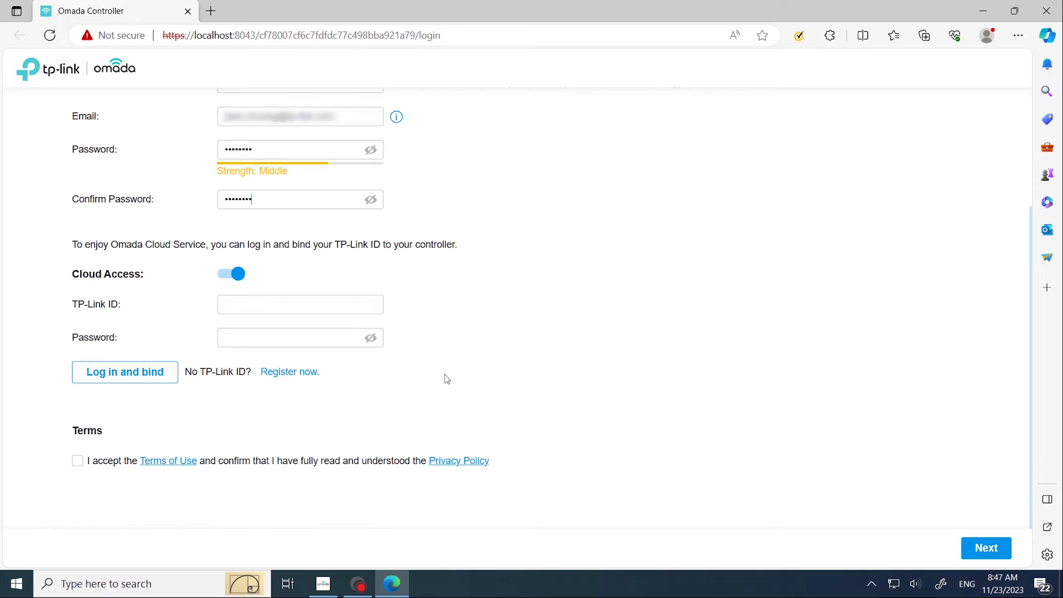
pyautogui.click(221, 303)
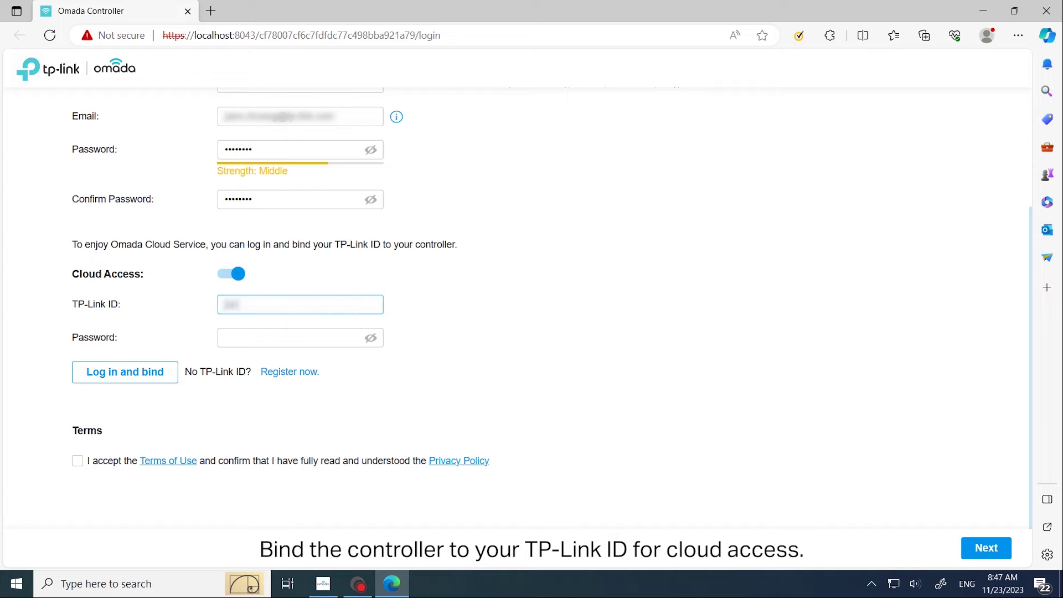
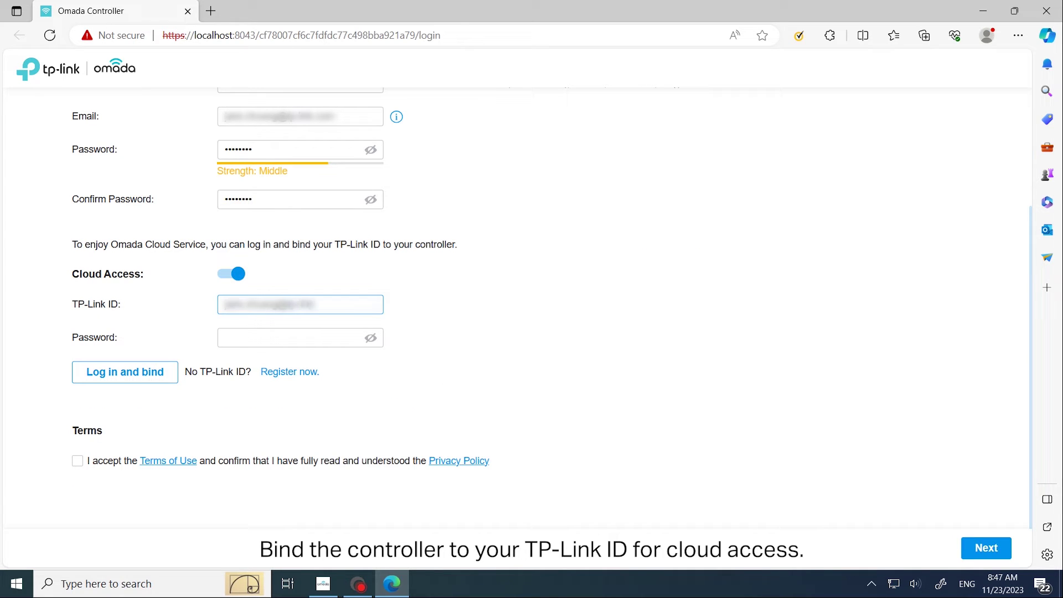
pyautogui.press('Tab')
pyautogui.write('********')
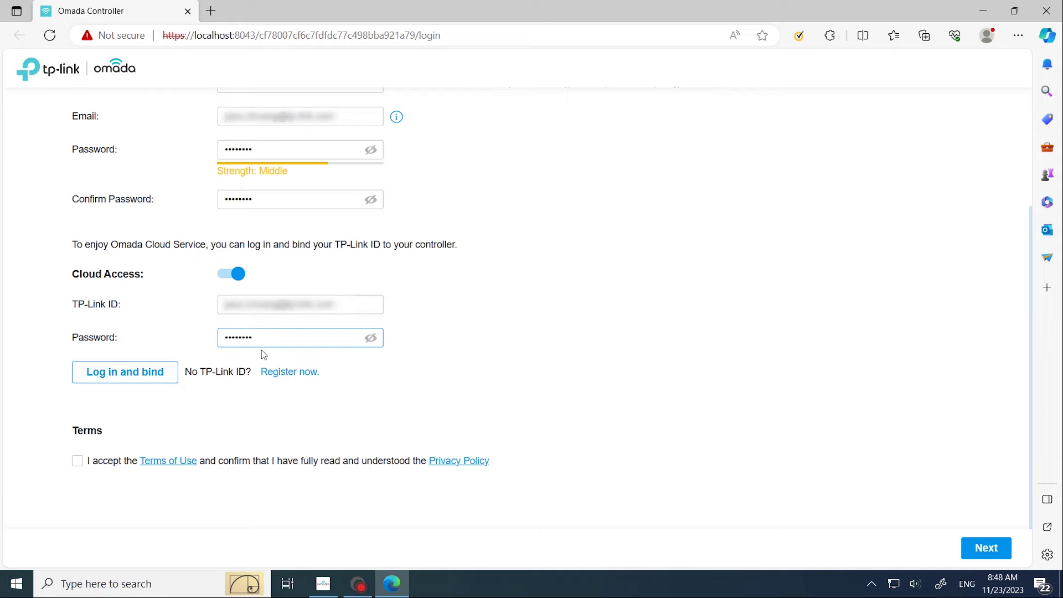
pyautogui.click(137, 375)
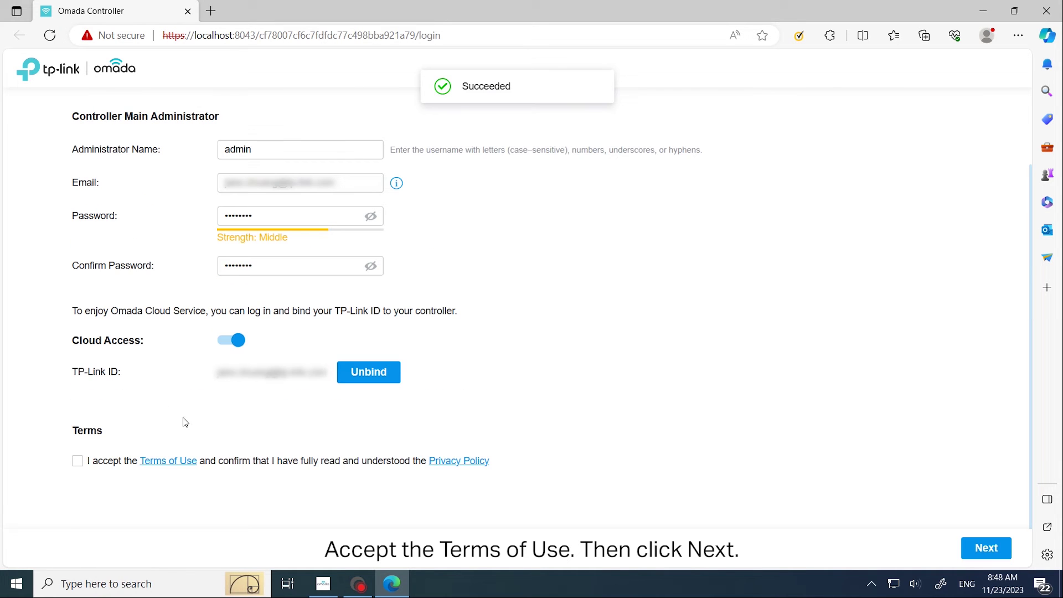
# Accept the Terms of Use and choose to configure a new controller setup.
pyautogui.click(79, 463)
pyautogui.click(983, 548)
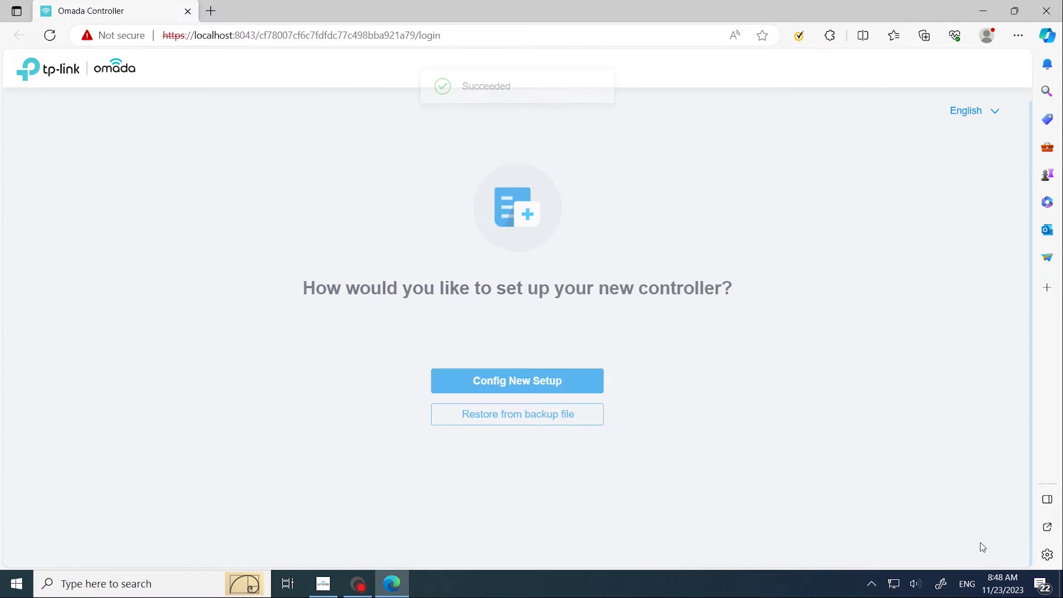
pyautogui.click(506, 385)
# Replace the default Controller Name with 'SC'.
pyautogui.moveTo(410, 209); pyautogui.dragTo(283, 209)
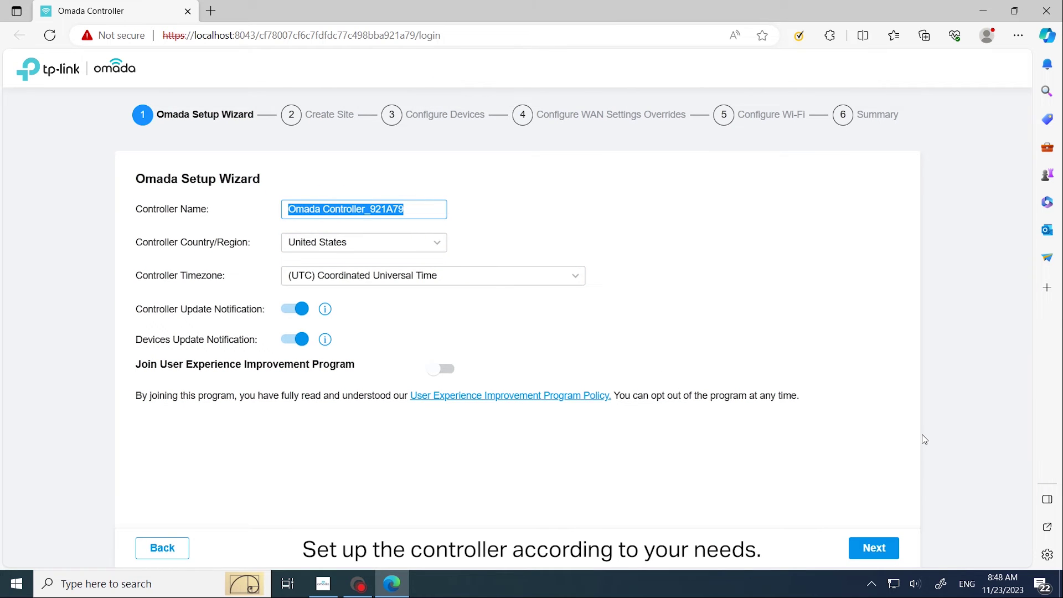
pyautogui.write('SC')
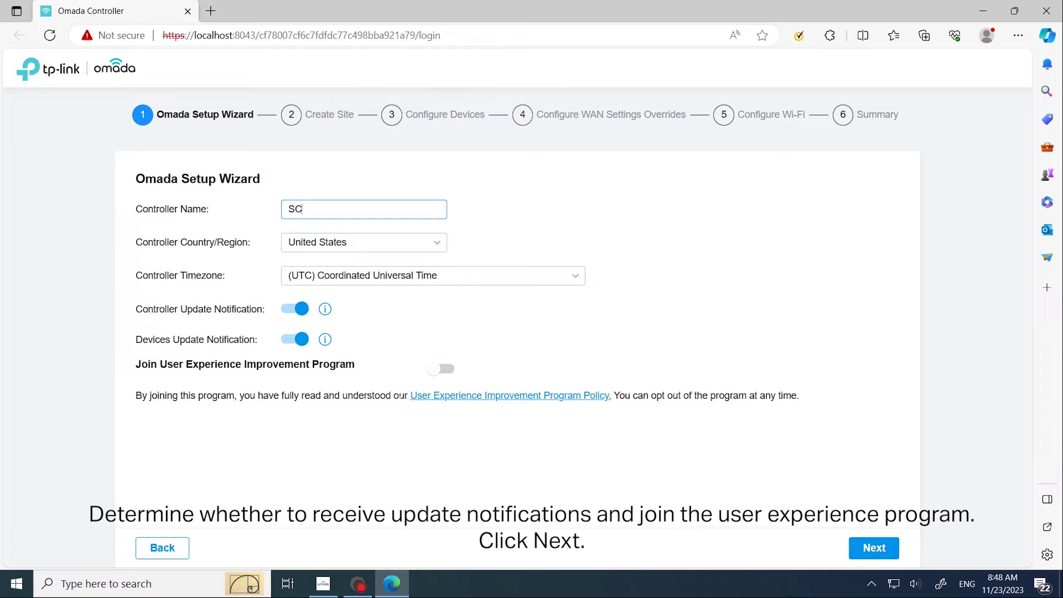
# Create site TP with device username admin, a password, and the Office application scenario.
pyautogui.click(873, 547)
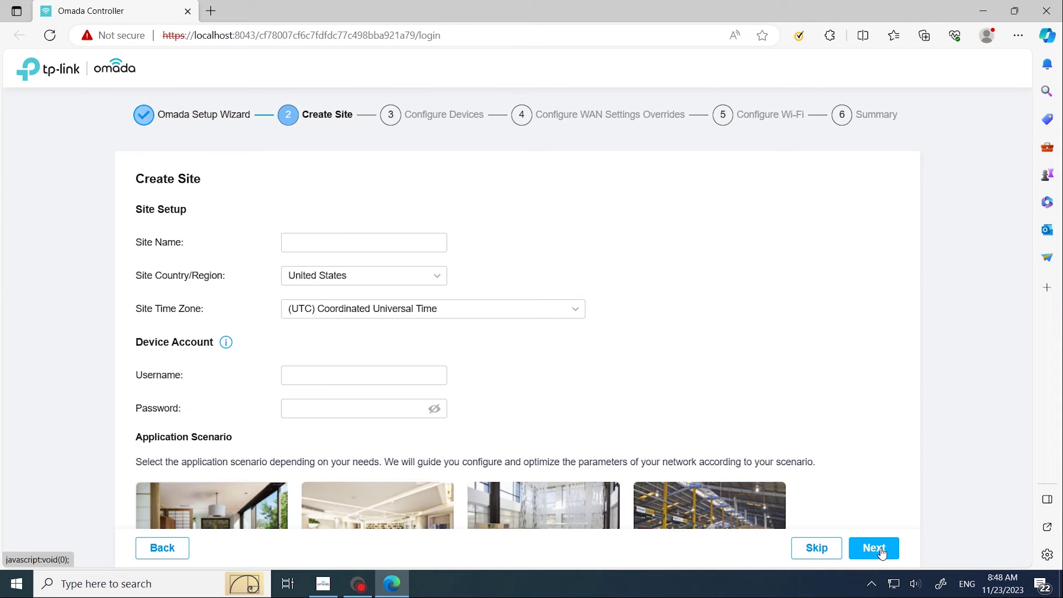
pyautogui.click(339, 242)
pyautogui.write('TP')
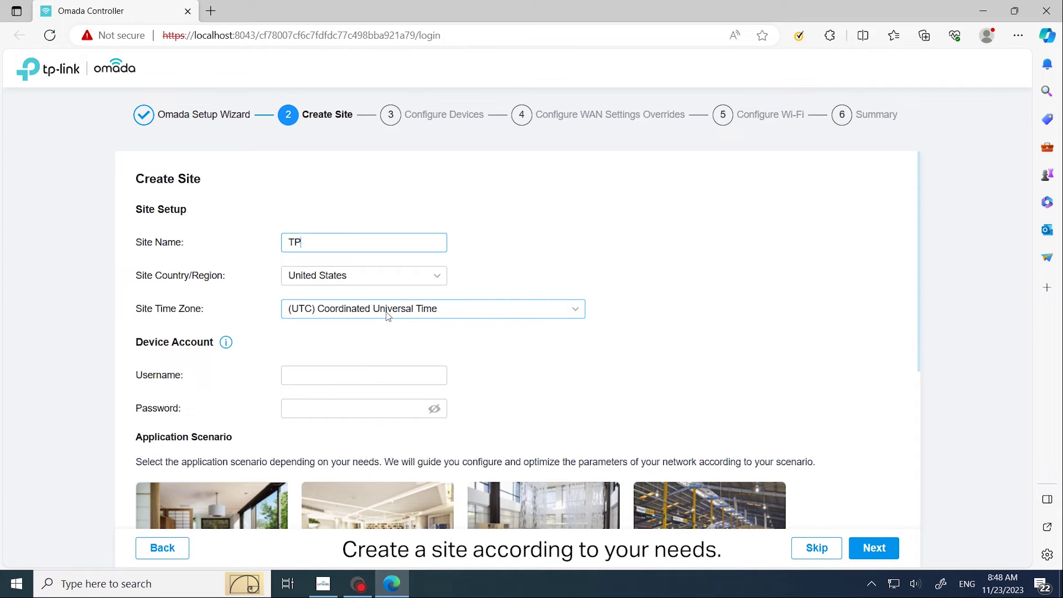
pyautogui.click(358, 375)
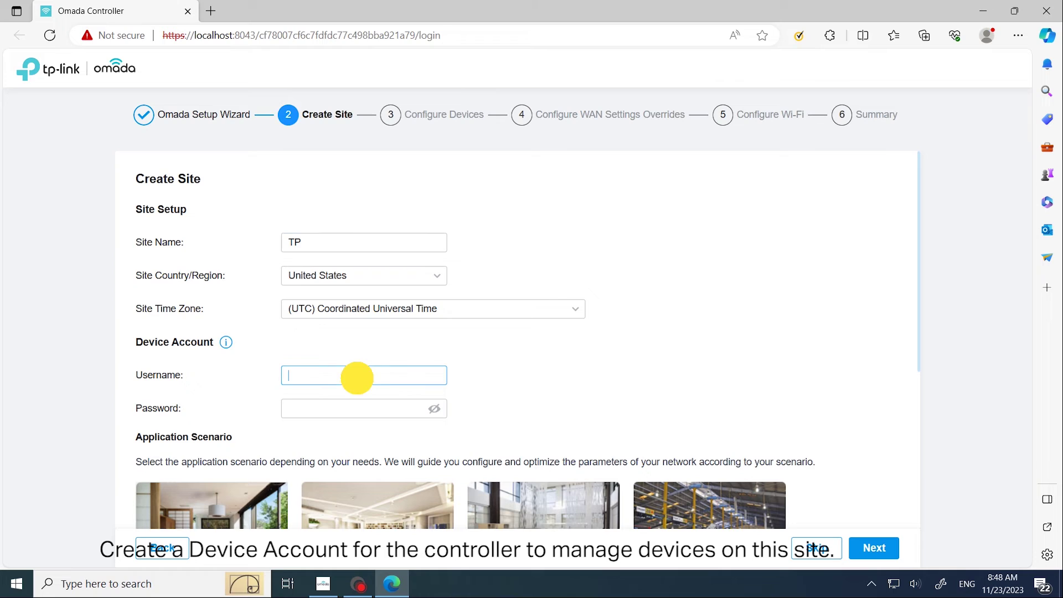
pyautogui.write('admin')
pyautogui.press('Tab')
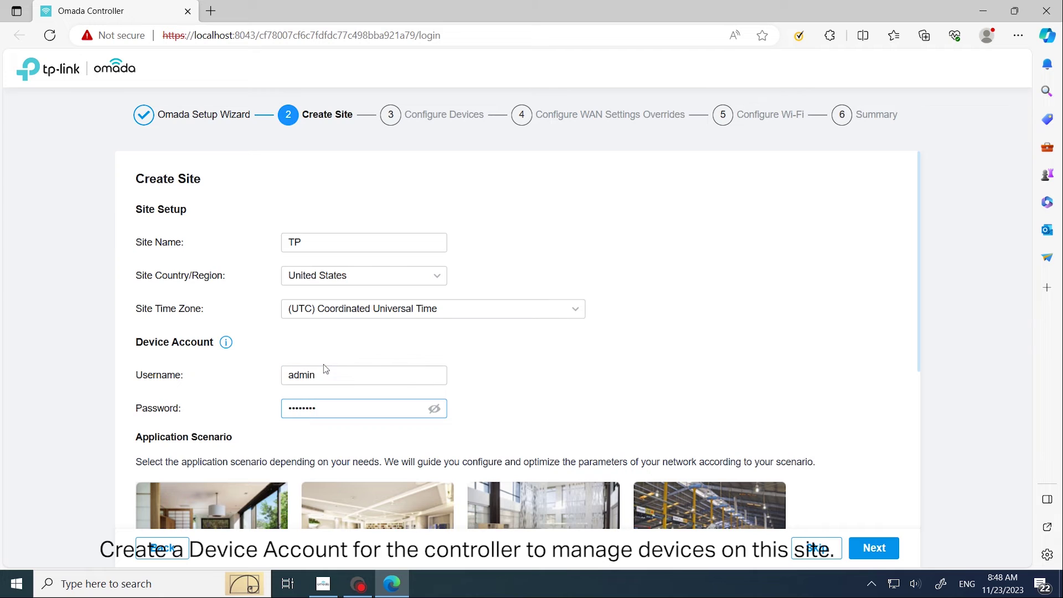
pyautogui.scroll(-3, 508, 354)
pyautogui.scroll(-2, 507, 350)
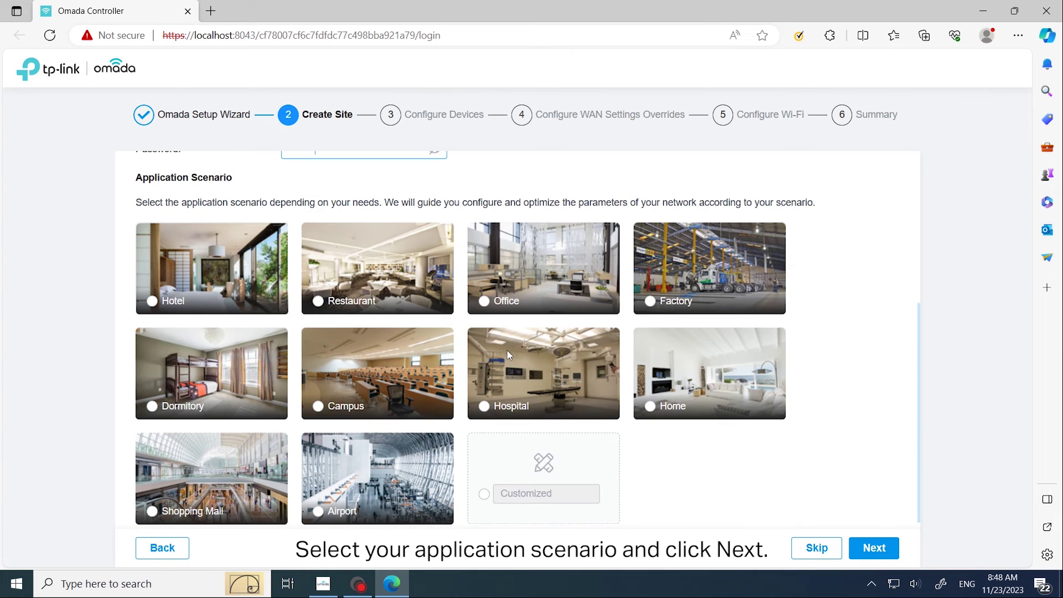
pyautogui.click(485, 304)
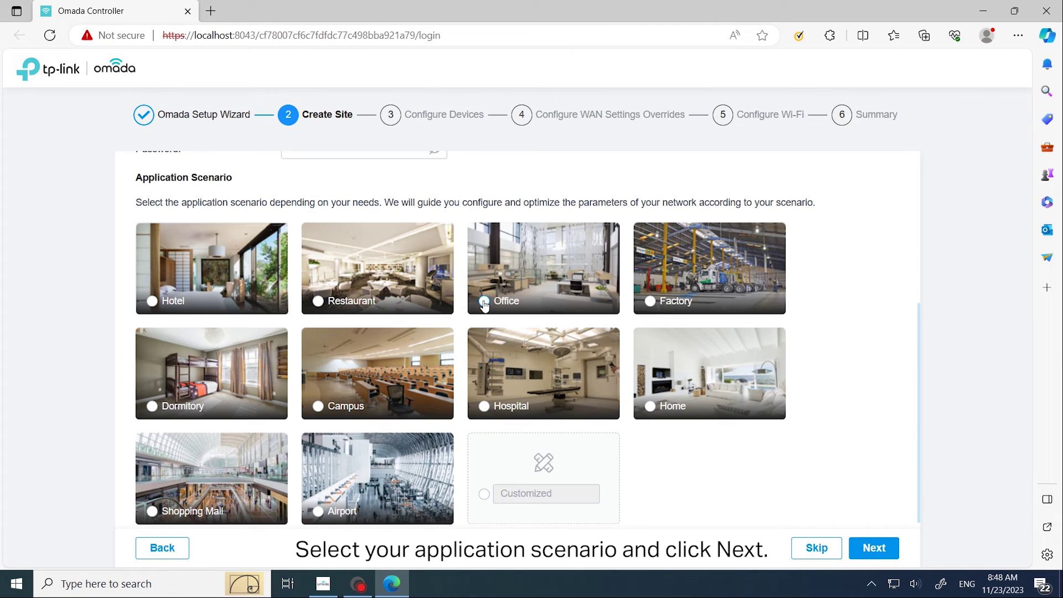
pyautogui.click(880, 553)
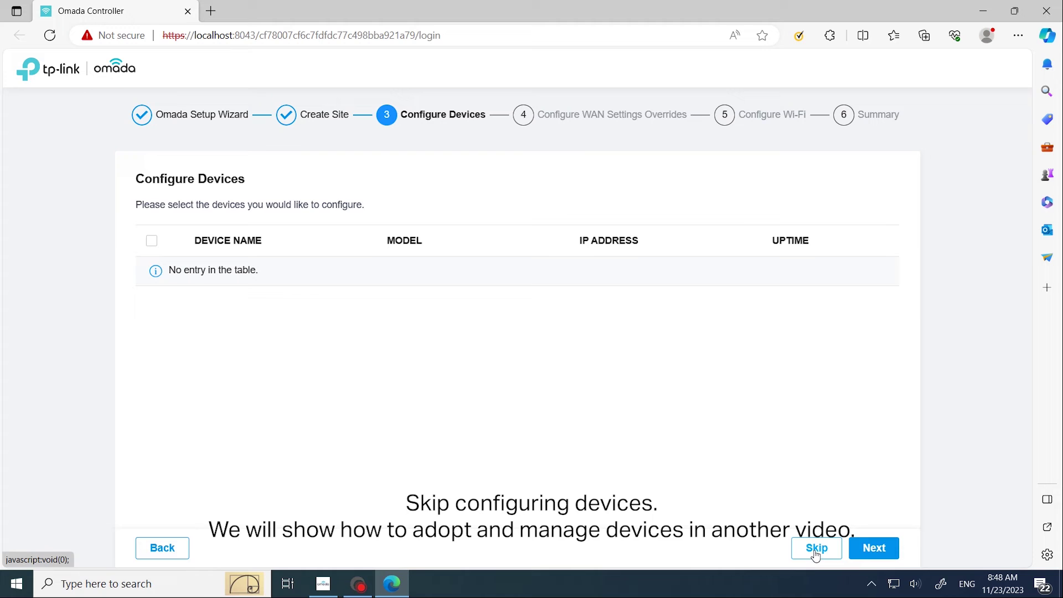
# Skip device configuration and WAN overrides, then enter Wi-Fi SSID 'test' and a password.
pyautogui.click(815, 550)
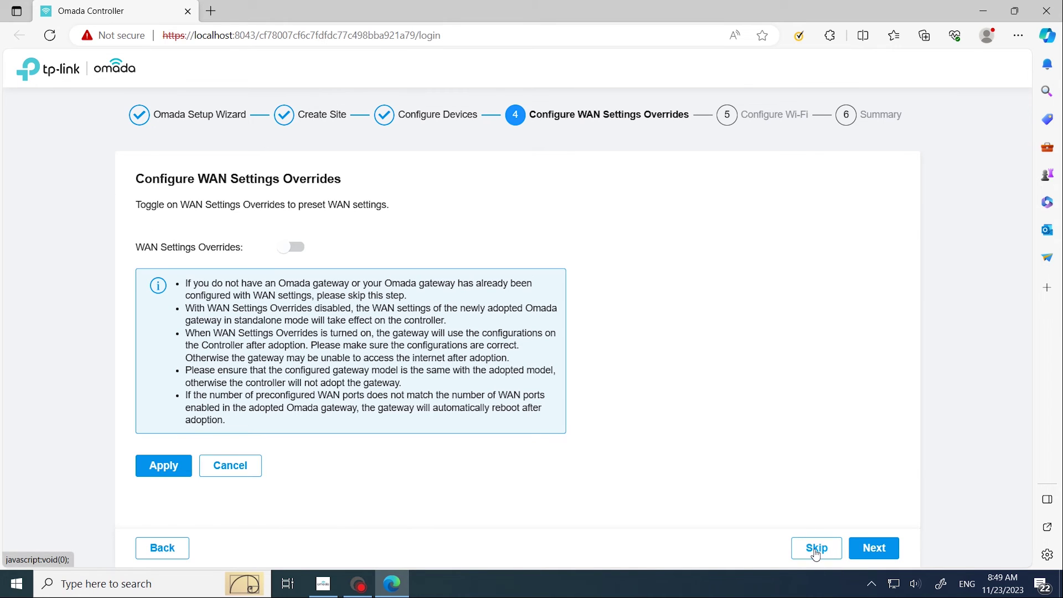
pyautogui.click(815, 549)
pyautogui.click(327, 235)
pyautogui.write('test')
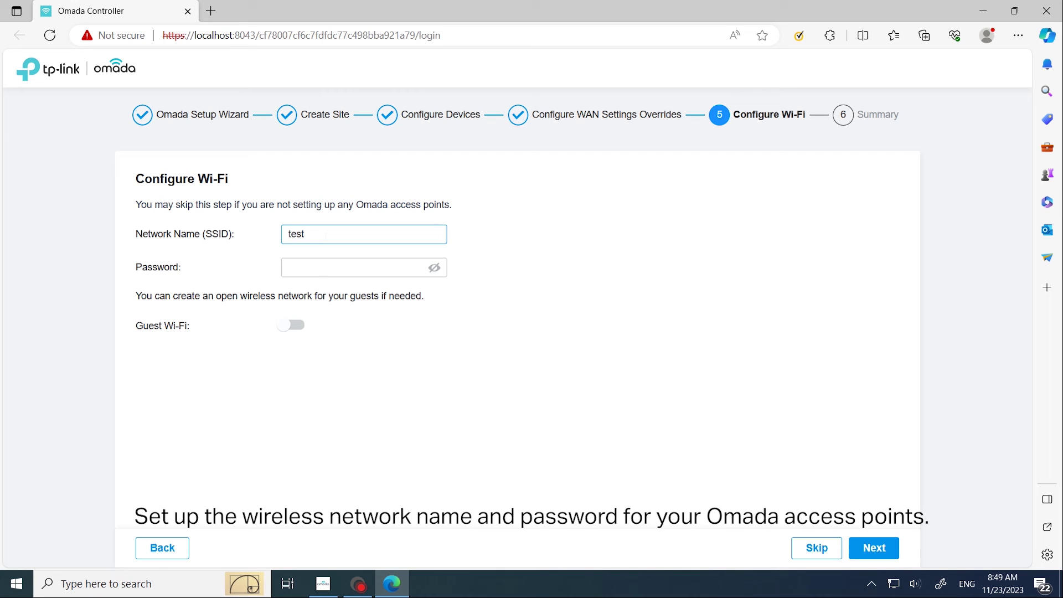
pyautogui.click(312, 268)
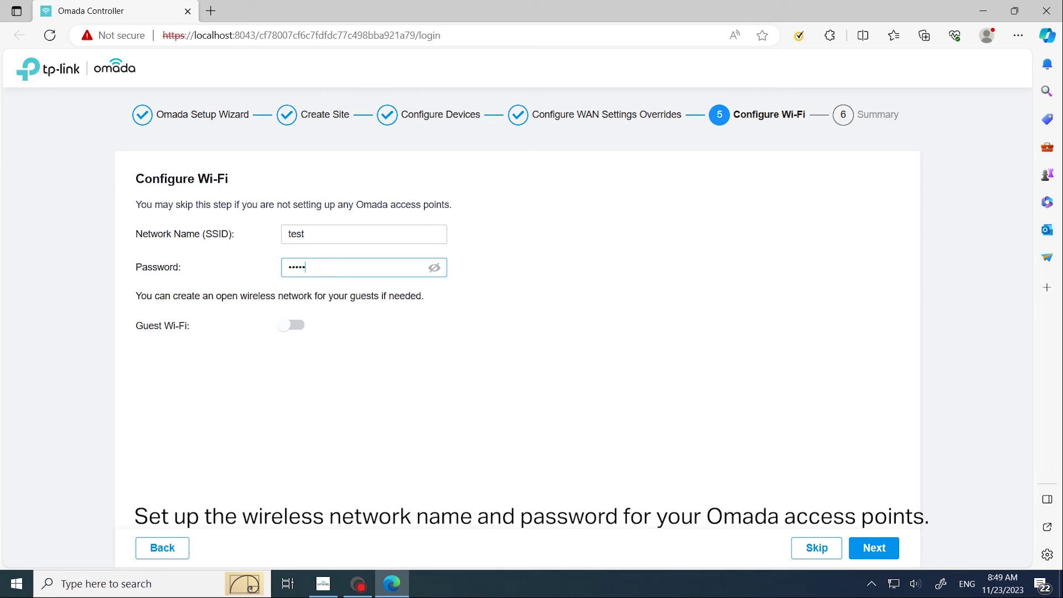
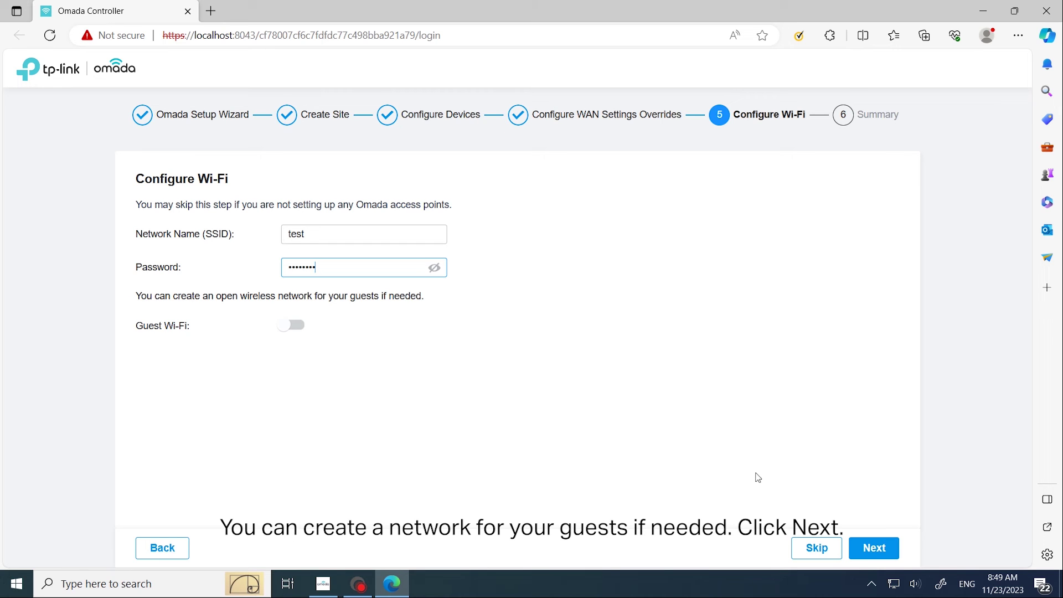
# Review the setup Summary and finish the wizard.
pyautogui.click(853, 546)
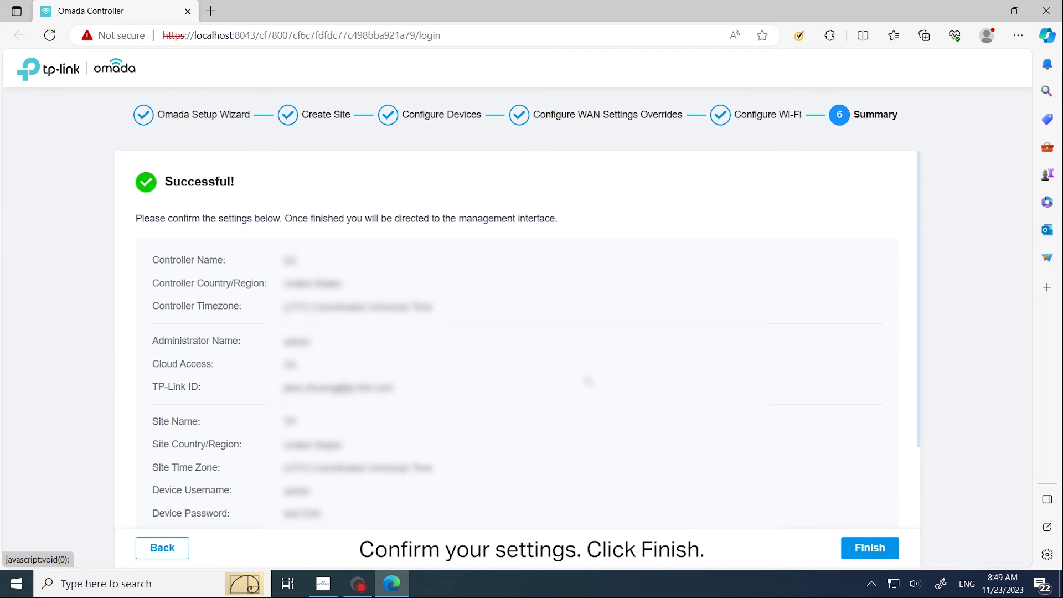
pyautogui.scroll(-2, 443, 300)
pyautogui.scroll(-1, 459, 321)
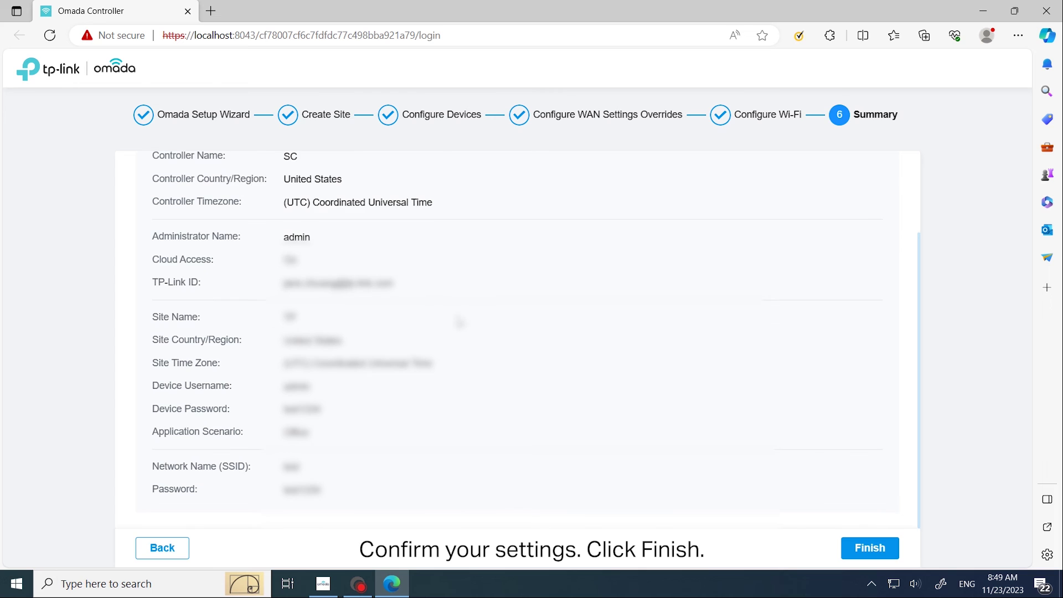
pyautogui.click(864, 548)
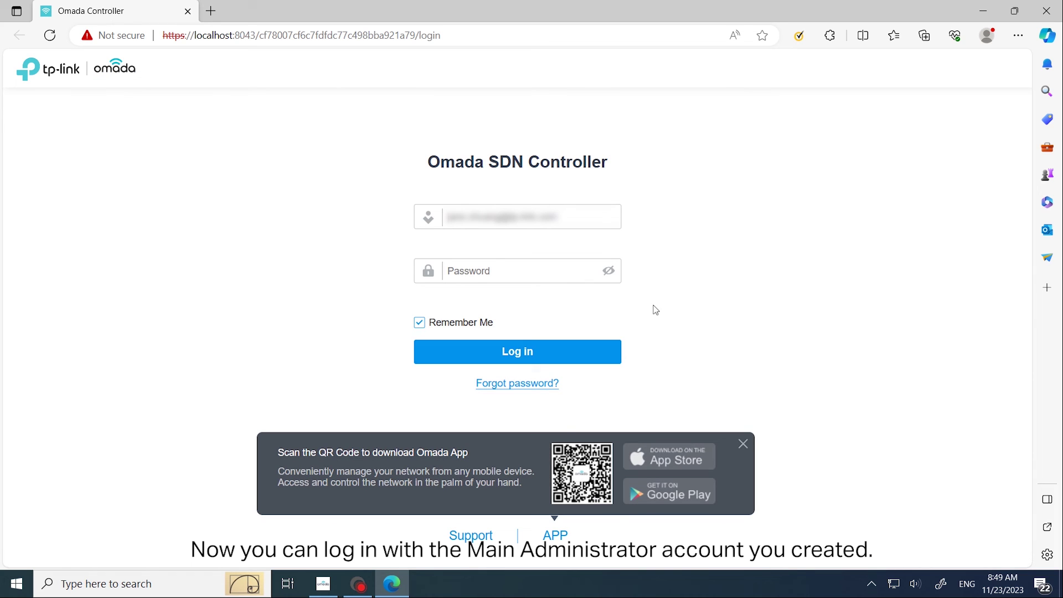
# Log in to the controller with the main administrator password.
pyautogui.click(554, 270)
pyautogui.write('***')
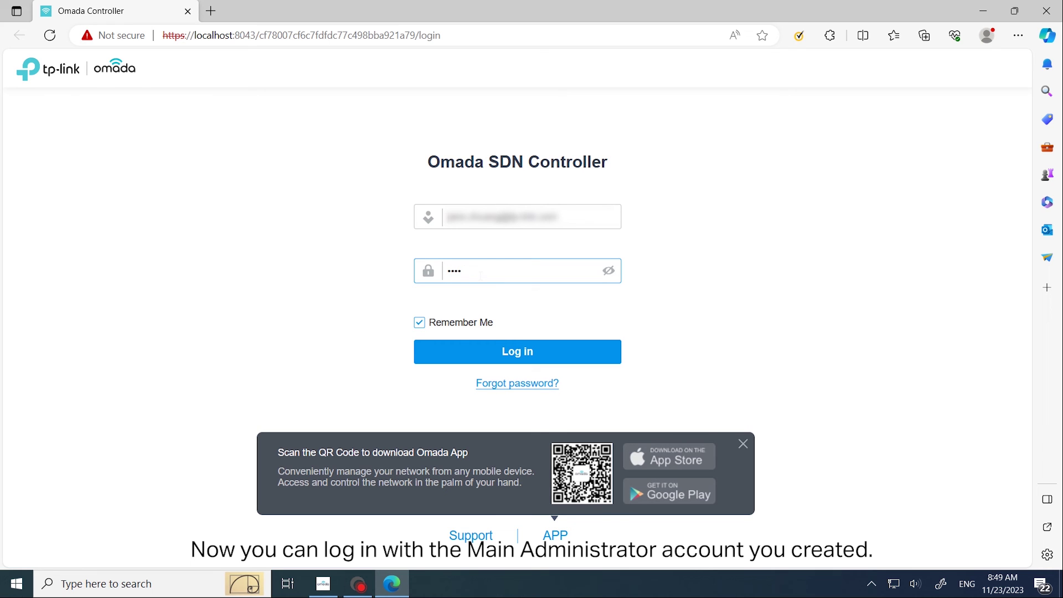
pyautogui.click(534, 351)
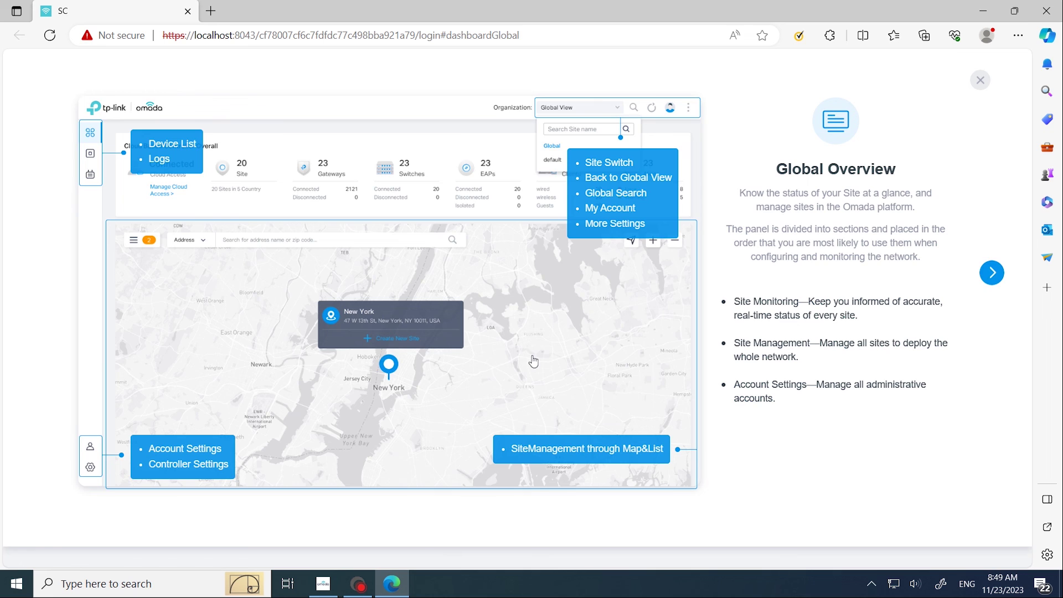
# Page the feature tutorial past Site Overview, MSP Overview and AI WLAN Optimization to Network Monitoring.
pyautogui.click(992, 272)
pyautogui.click(993, 274)
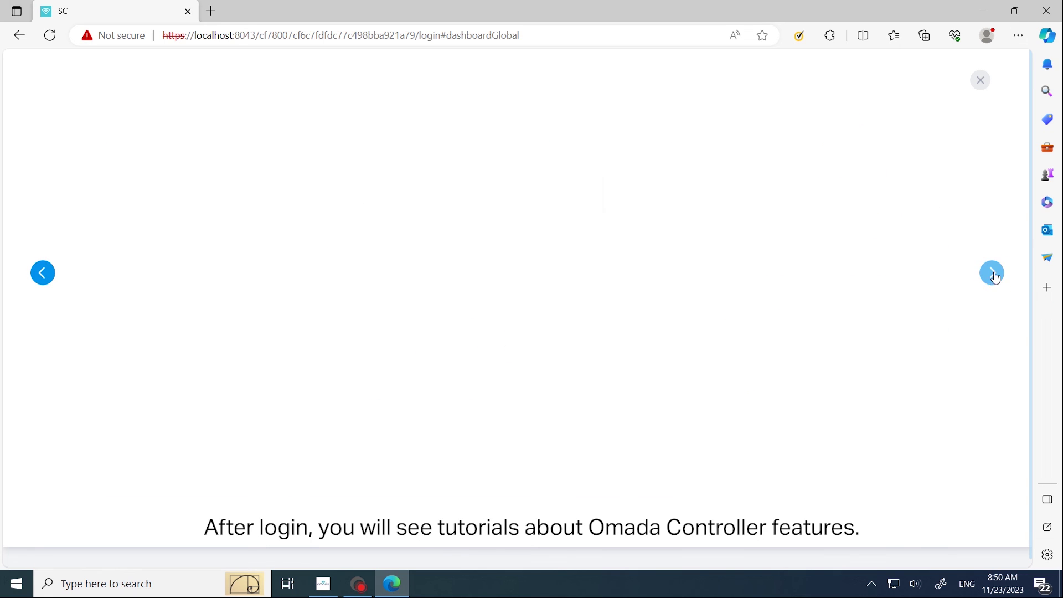
pyautogui.click(999, 276)
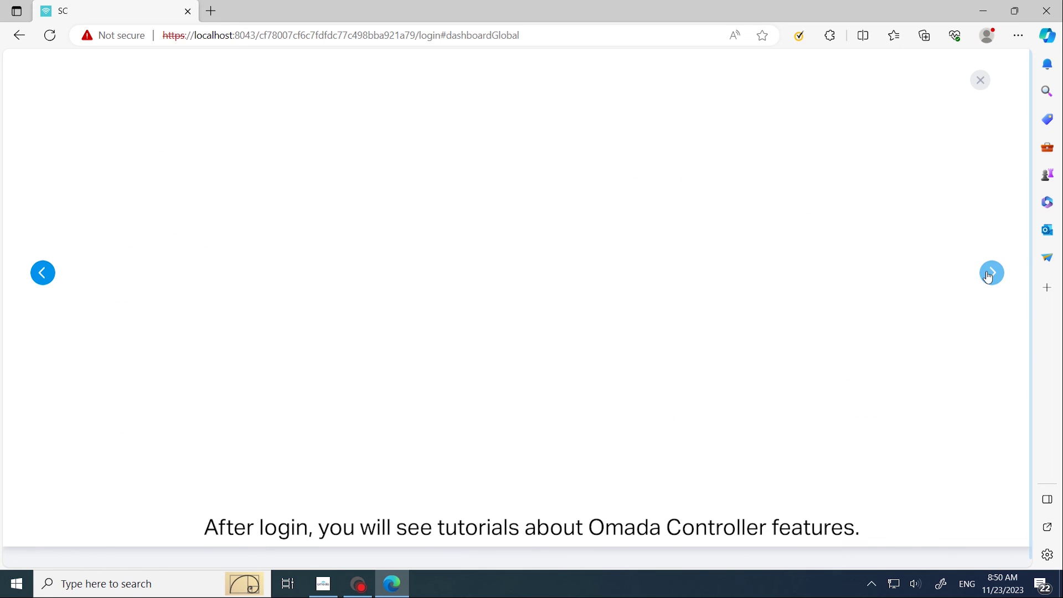